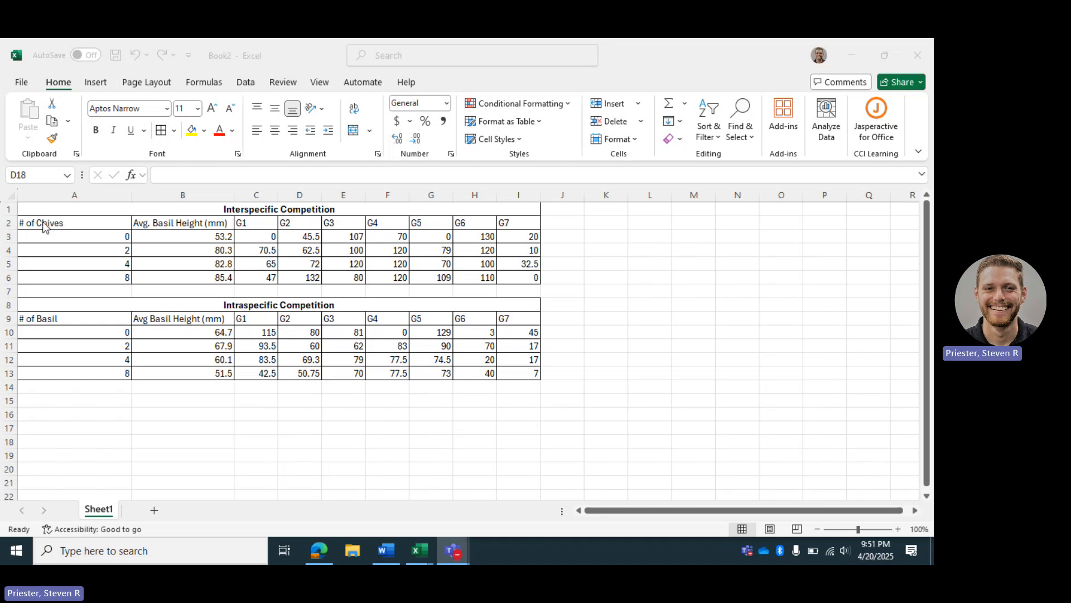
Examine the # of Chives and Avg. Basil Height (mm) columns of the Interspecific Competition table.
left_click(96, 218)
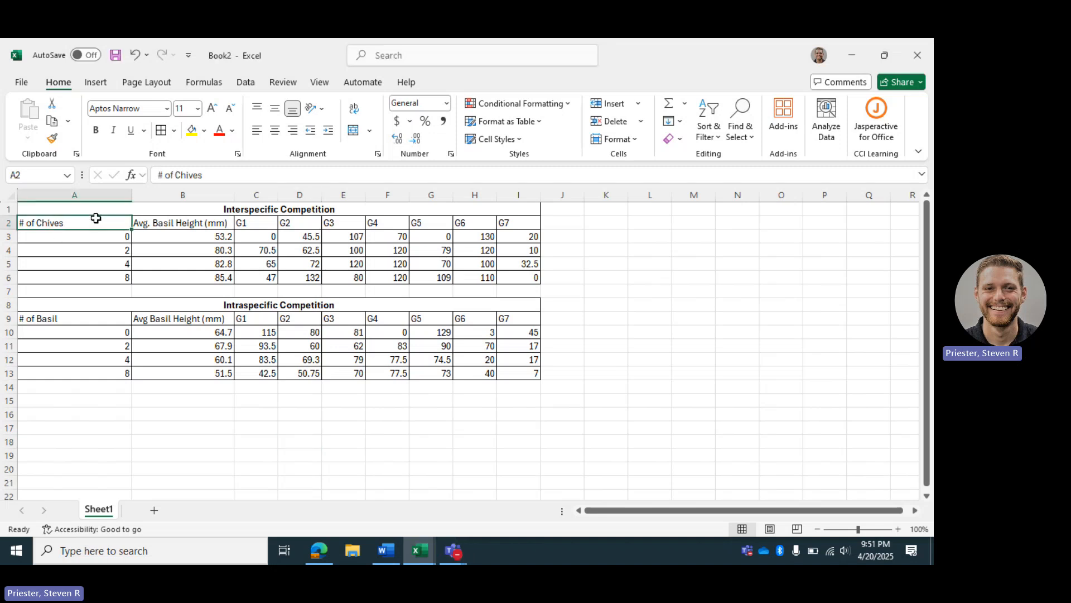
left_click_drag(96, 218, 203, 282)
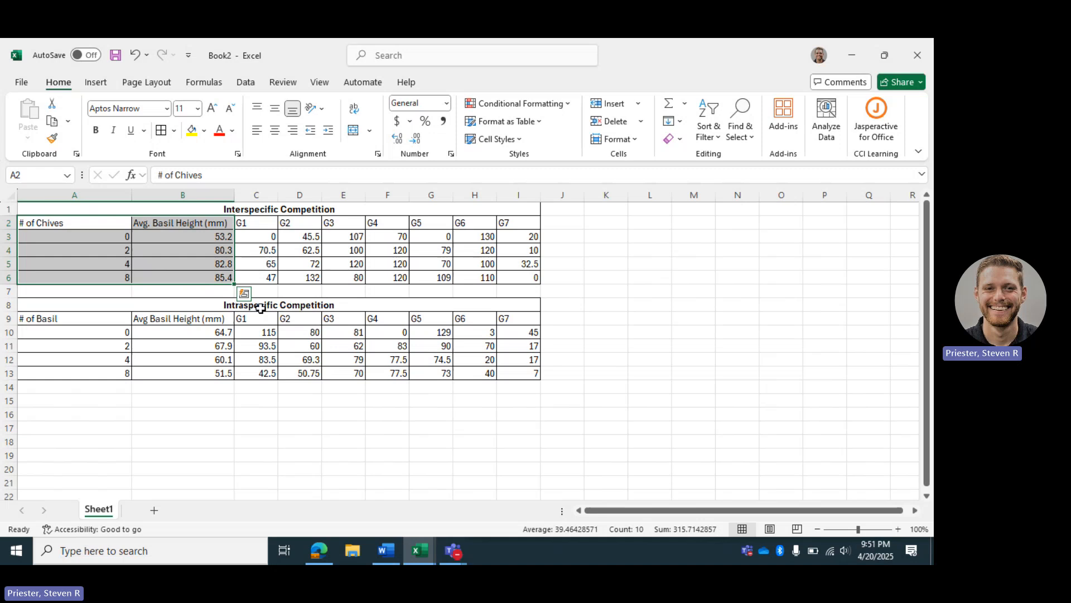
left_click(581, 303)
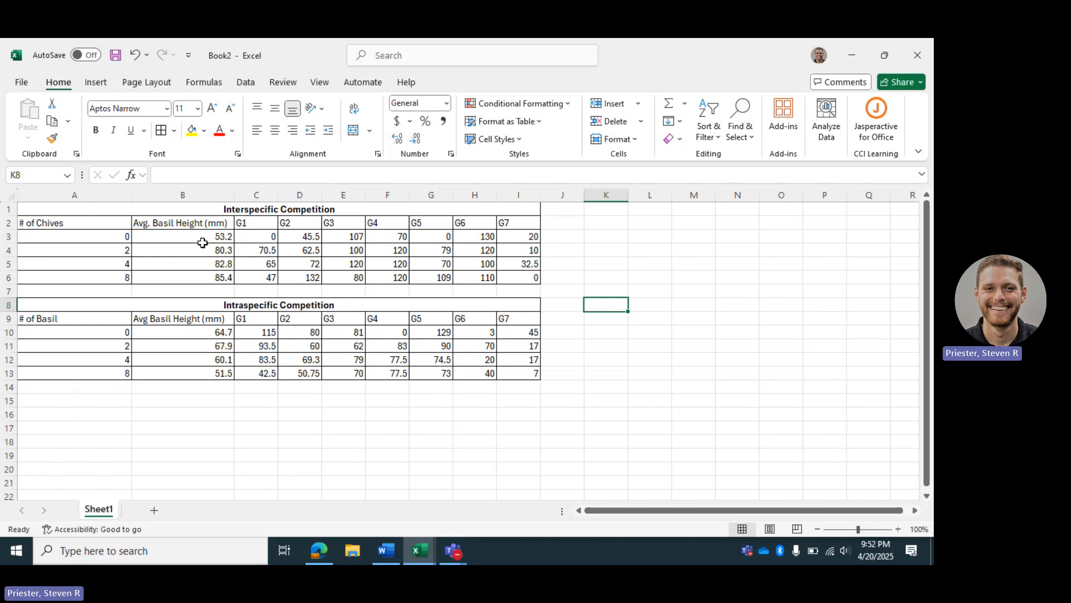
left_click_drag(205, 235, 207, 276)
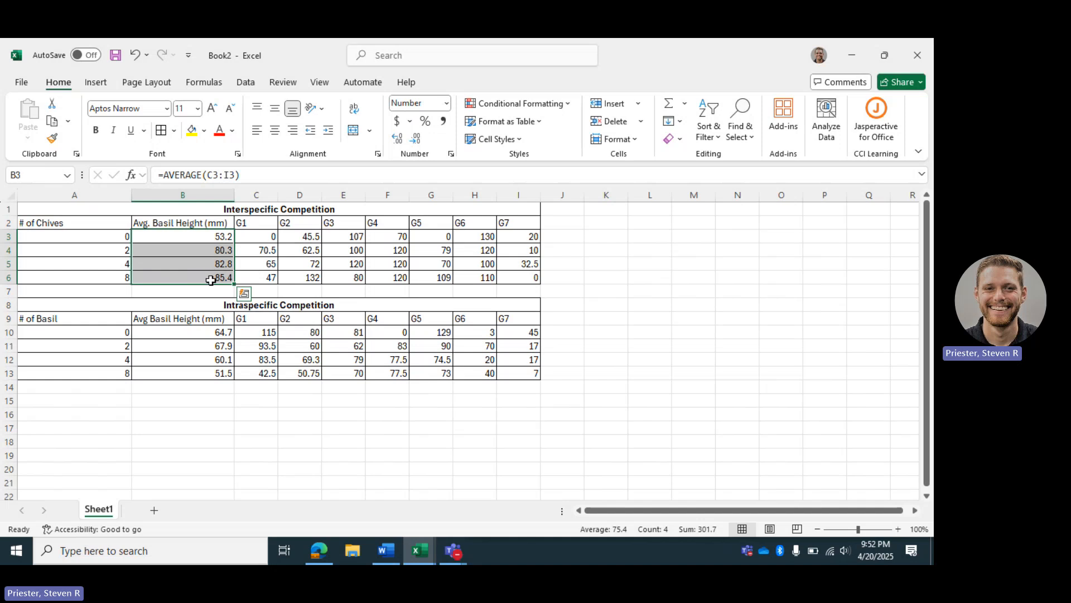
left_click(212, 294)
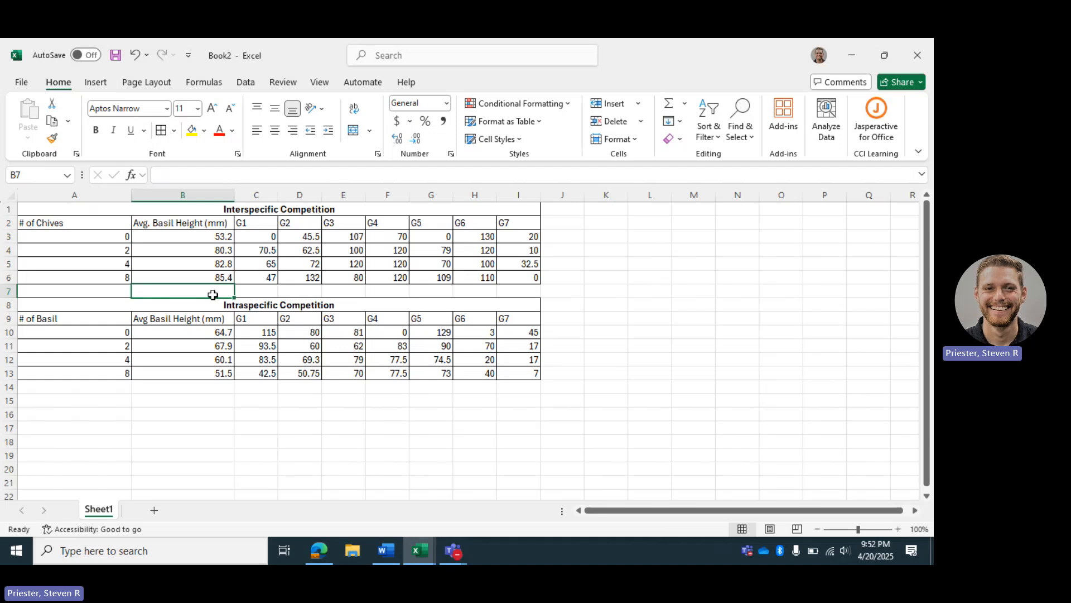
left_click(96, 234)
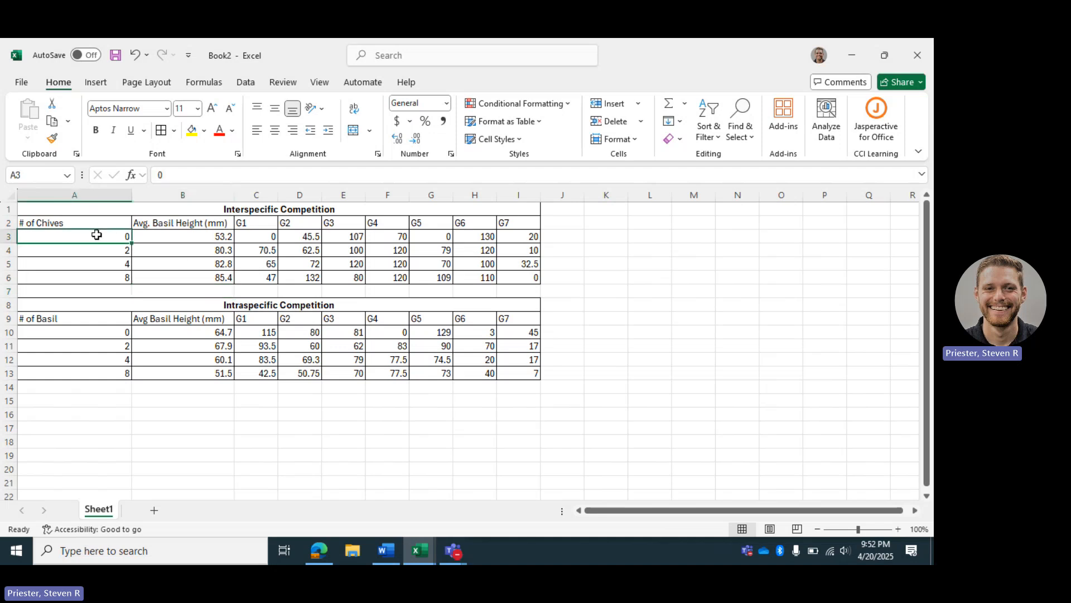
left_click_drag(98, 237, 108, 276)
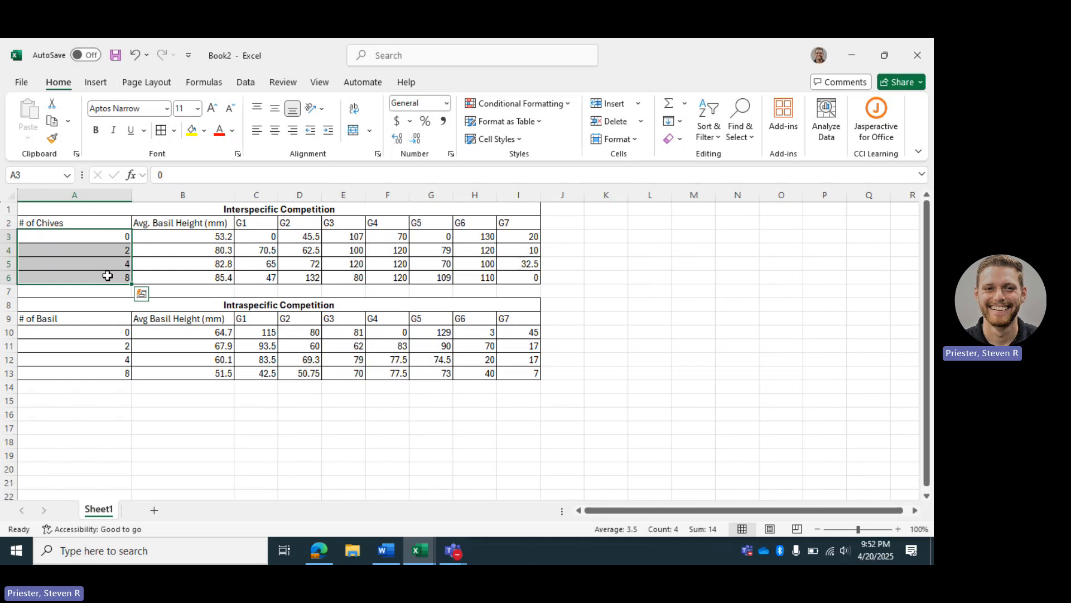
left_click_drag(216, 236, 217, 271)
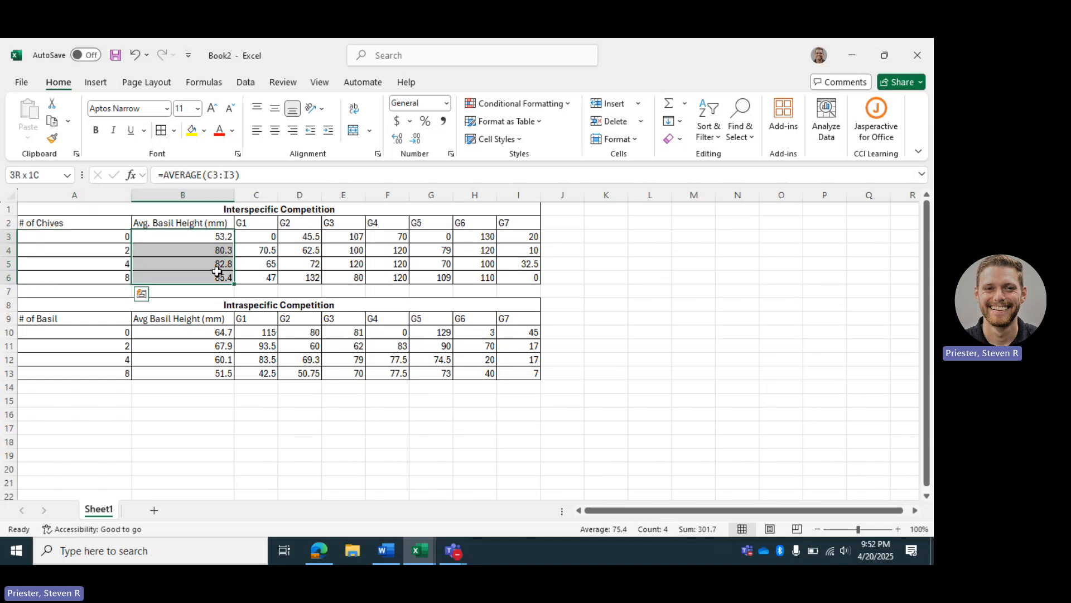
left_click(194, 294)
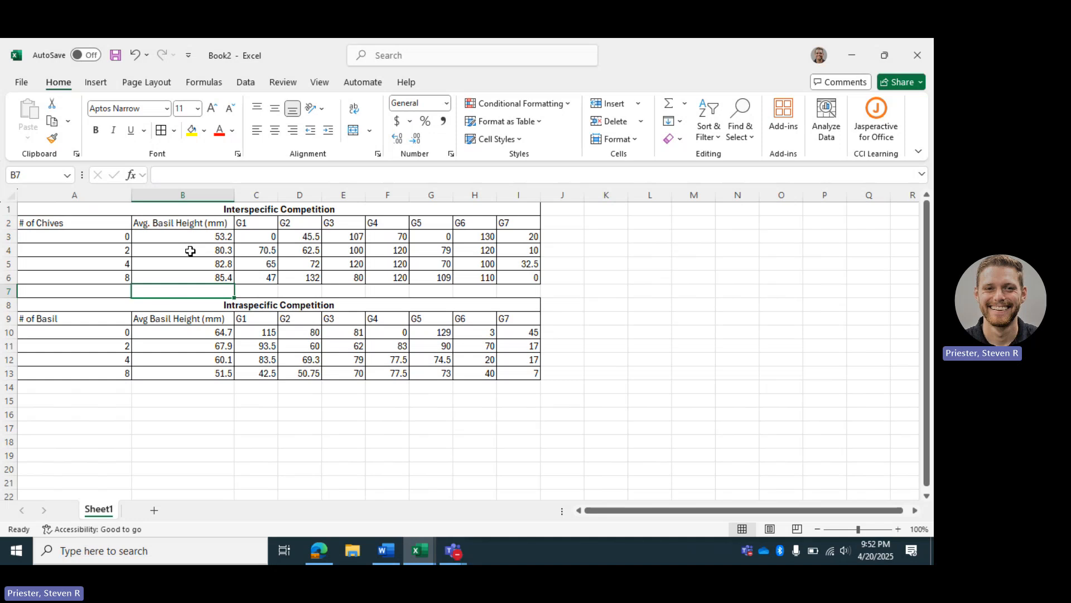
left_click(84, 222)
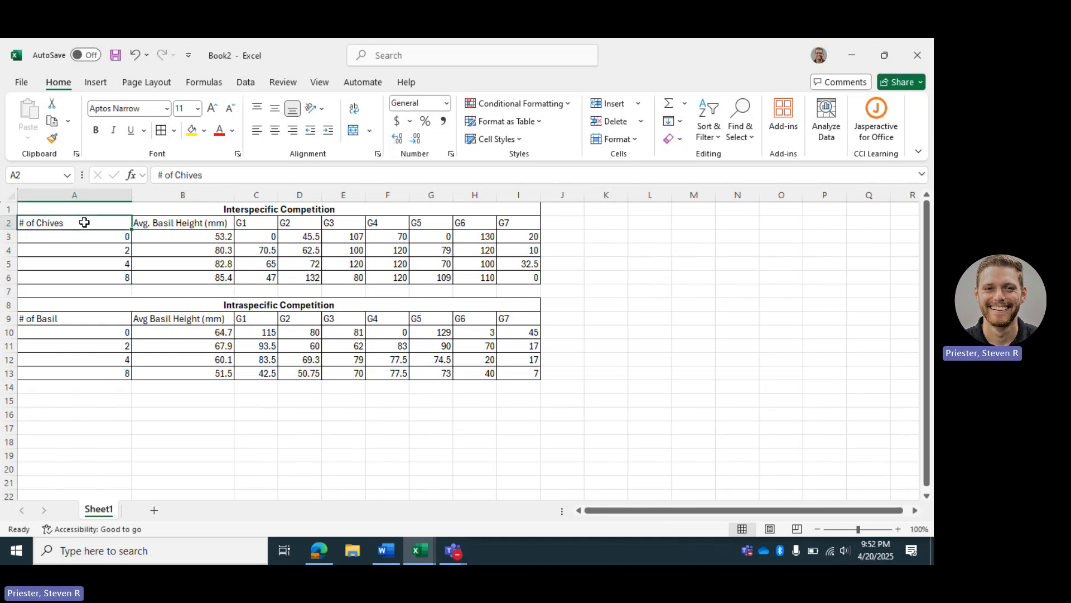
left_click_drag(105, 227, 159, 272)
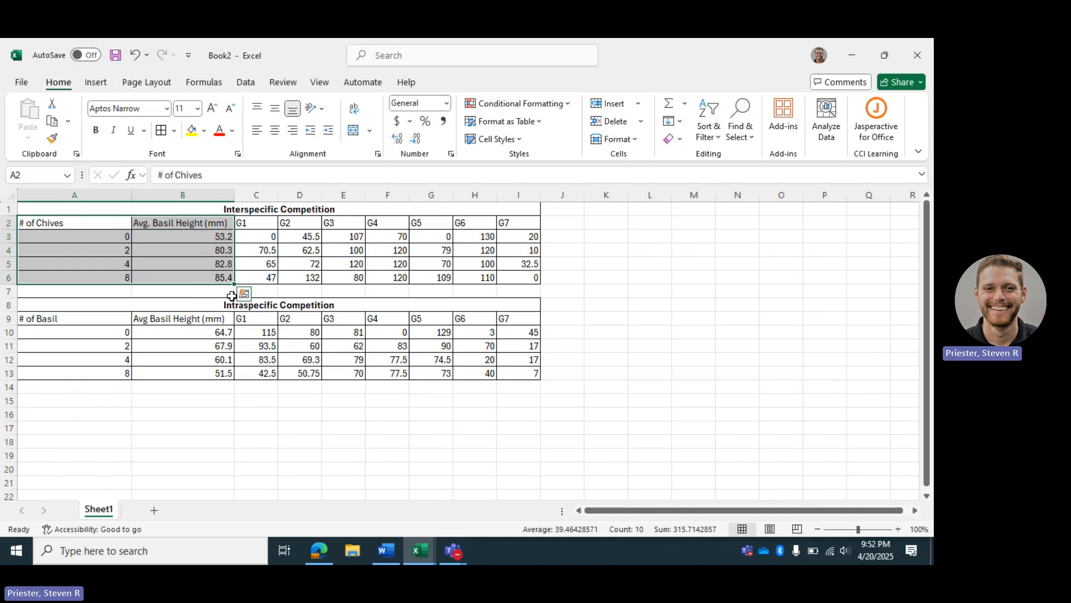
left_click(121, 239)
left_click_drag(121, 239, 119, 273)
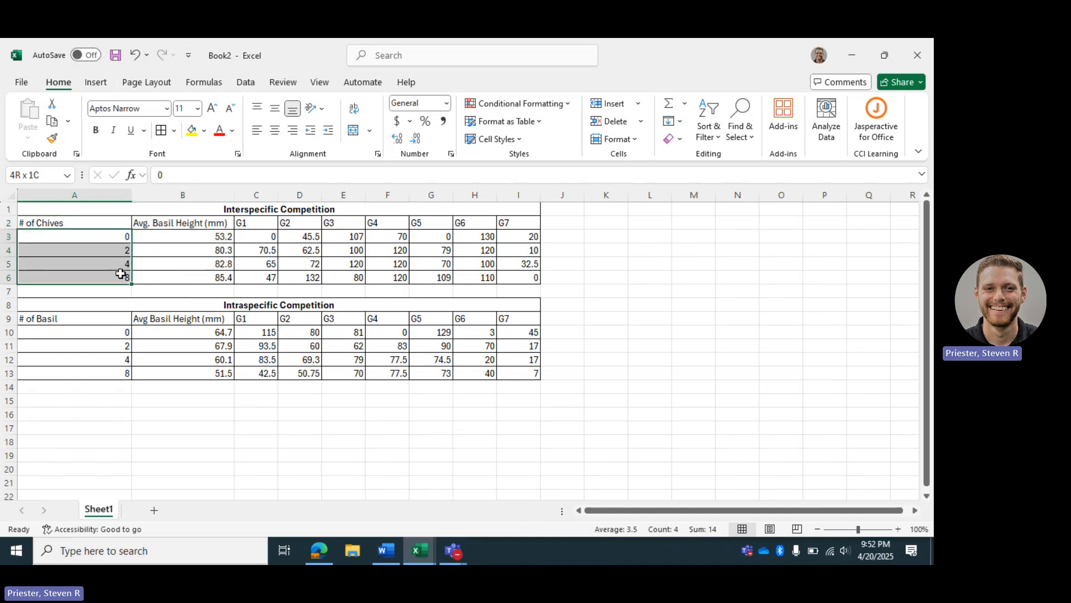
left_click(199, 244)
left_click_drag(200, 244, 200, 275)
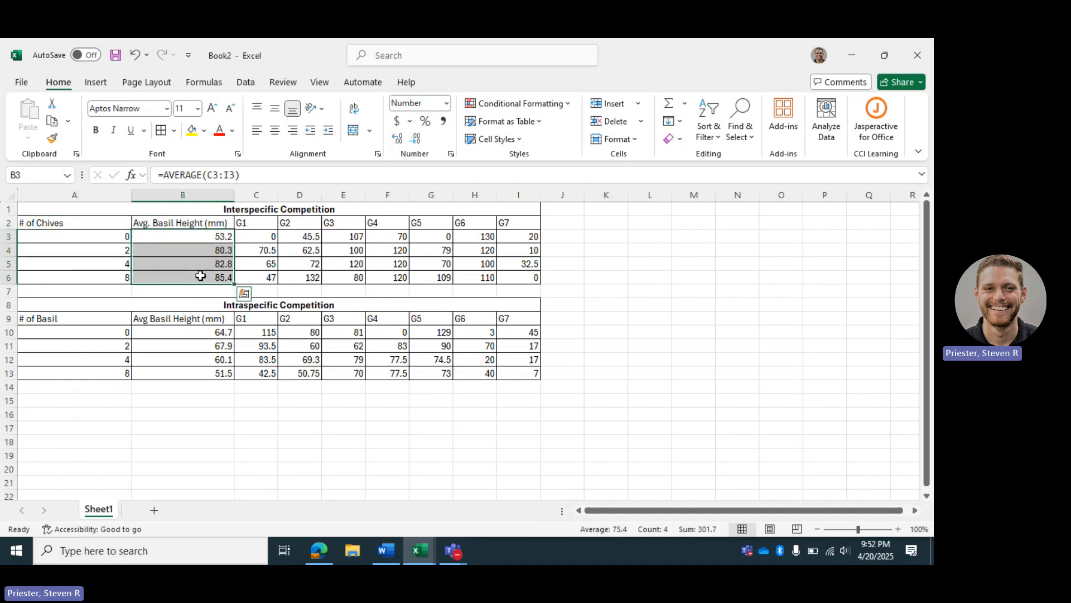
left_click(260, 275)
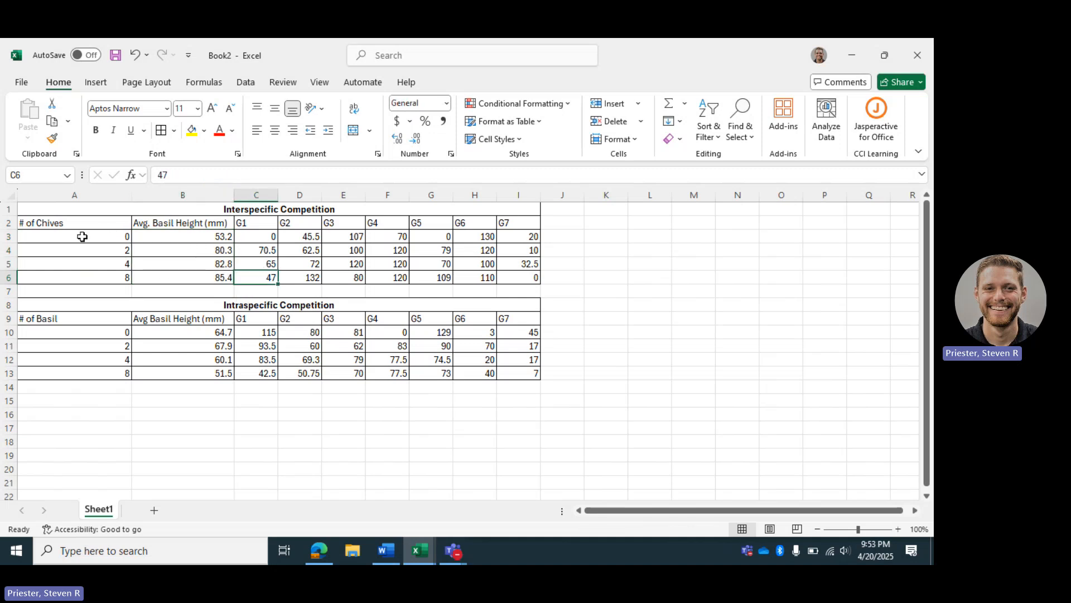
Insert a markers-only scatter chart from the # of Chives and Avg. Basil Height data in A2:B6.
left_click_drag(50, 223, 152, 277)
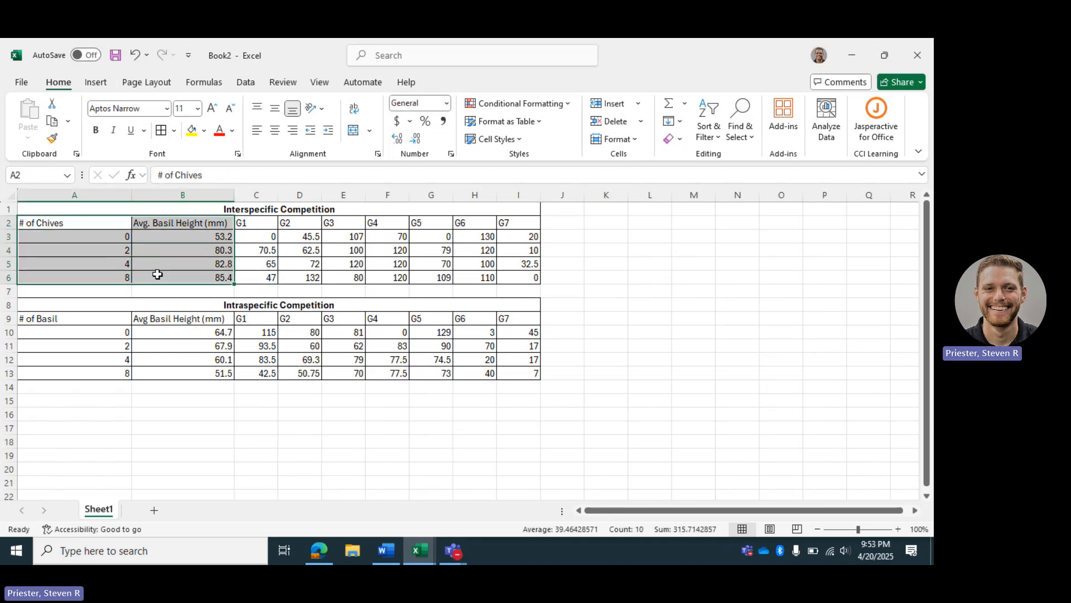
left_click(98, 82)
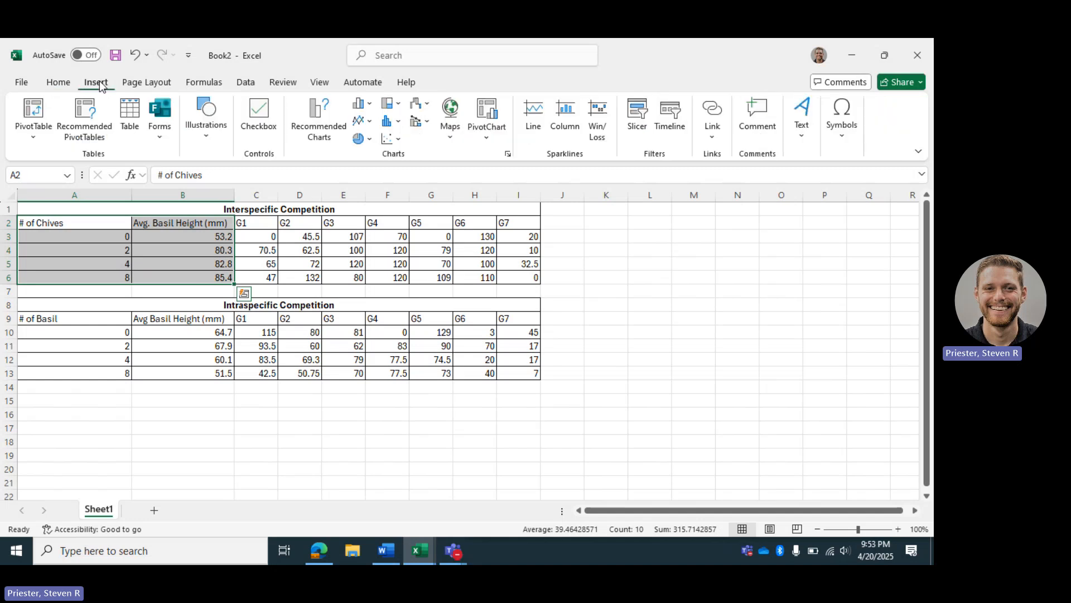
left_click(399, 139)
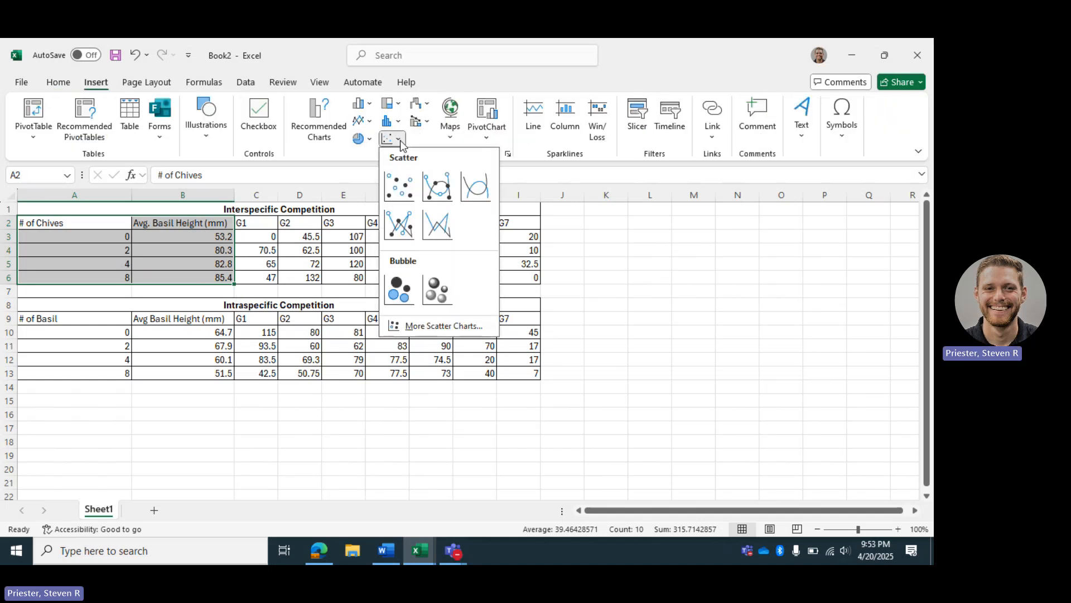
left_click(401, 189)
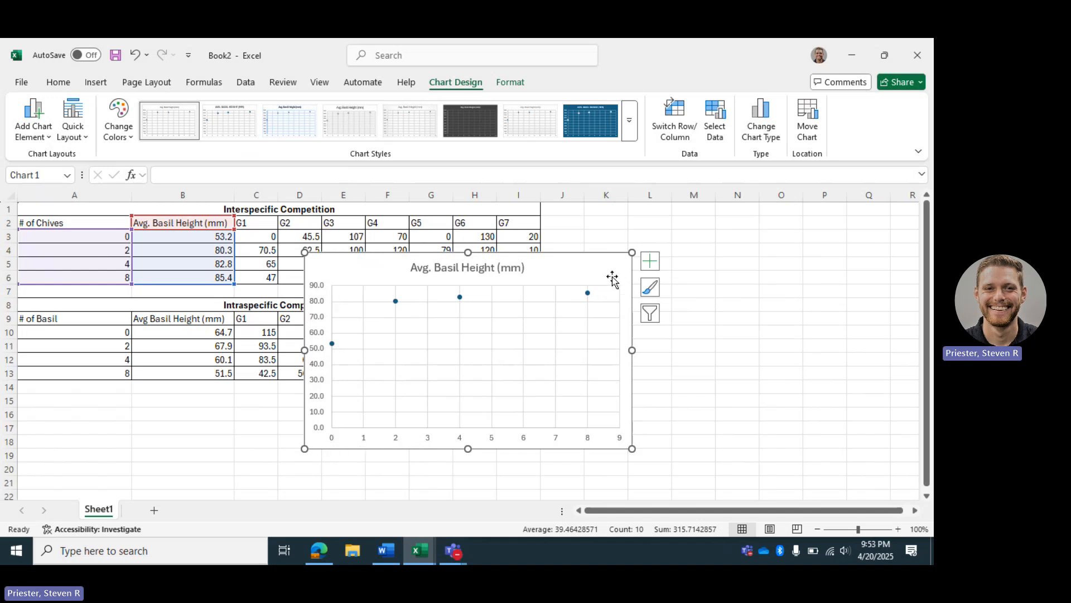
Add axis titles to the scatter chart and set the horizontal axis title to "Number of Chives".
left_click(649, 269)
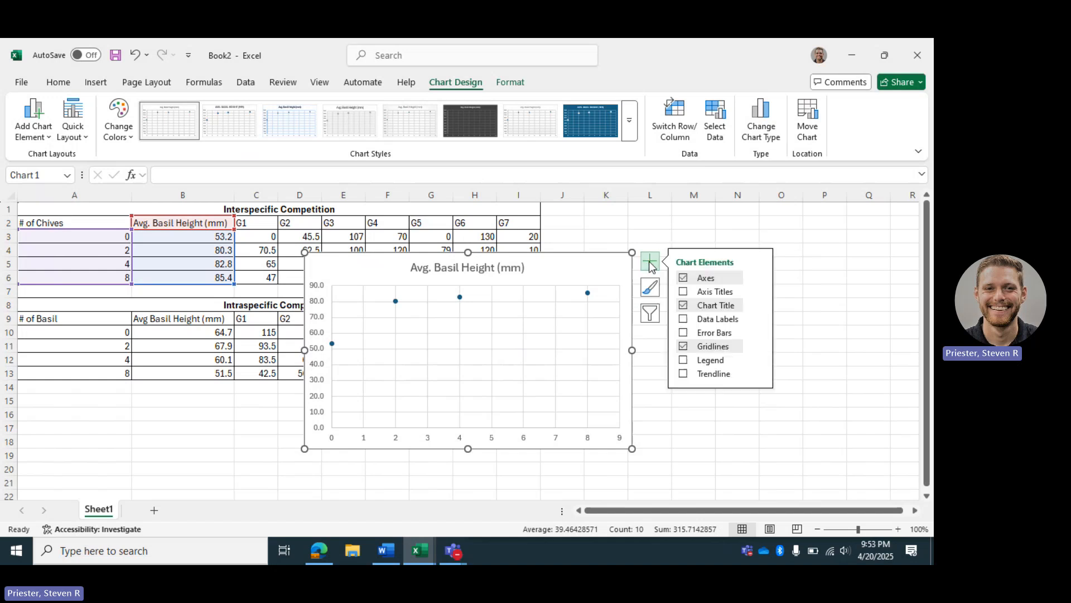
left_click(683, 291)
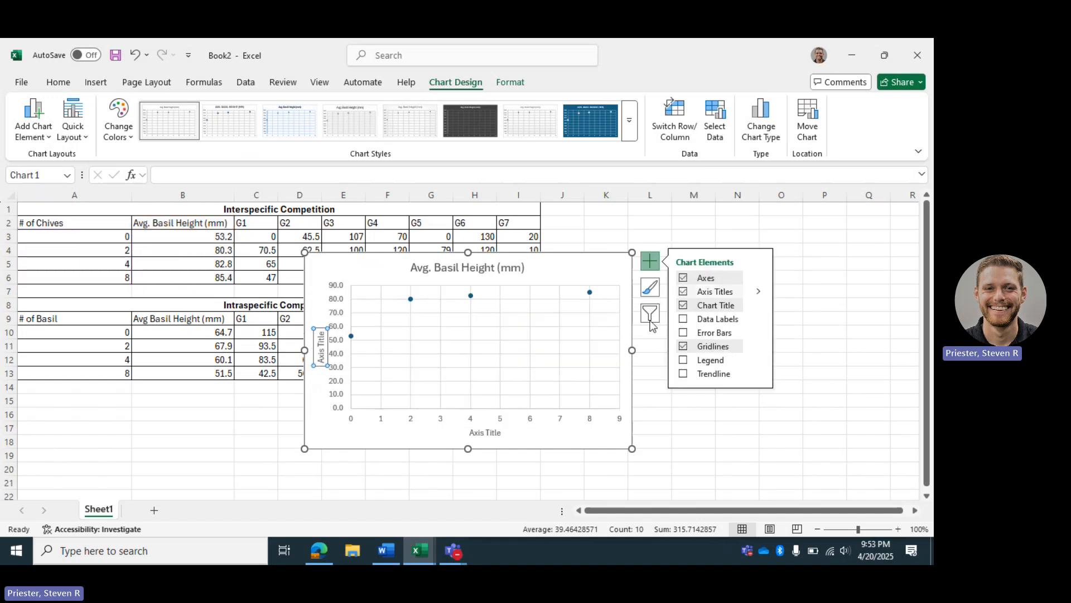
double_click(489, 434)
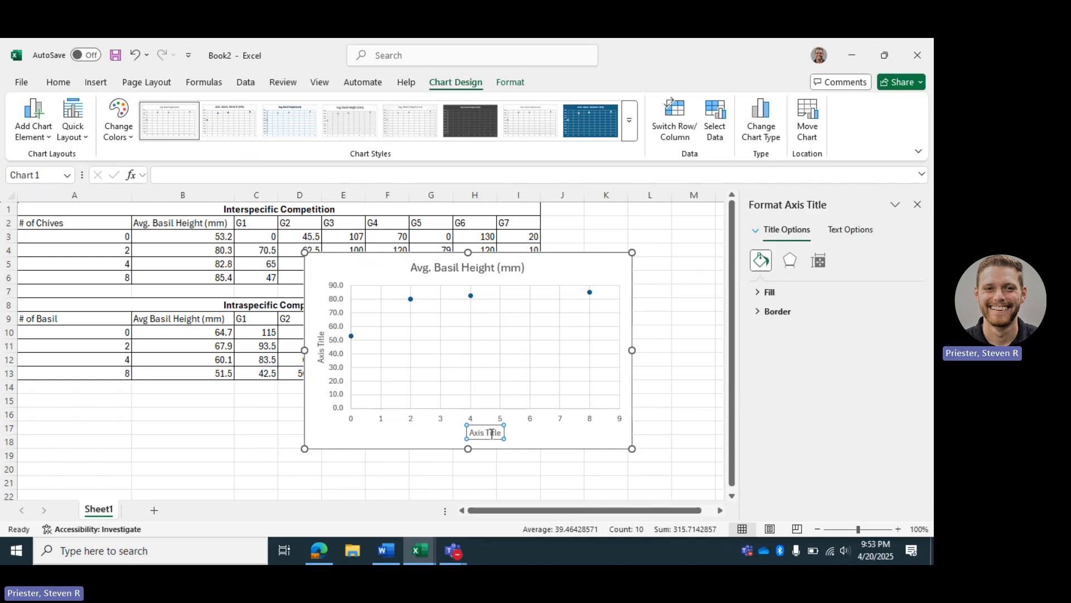
left_click_drag(501, 432, 460, 432)
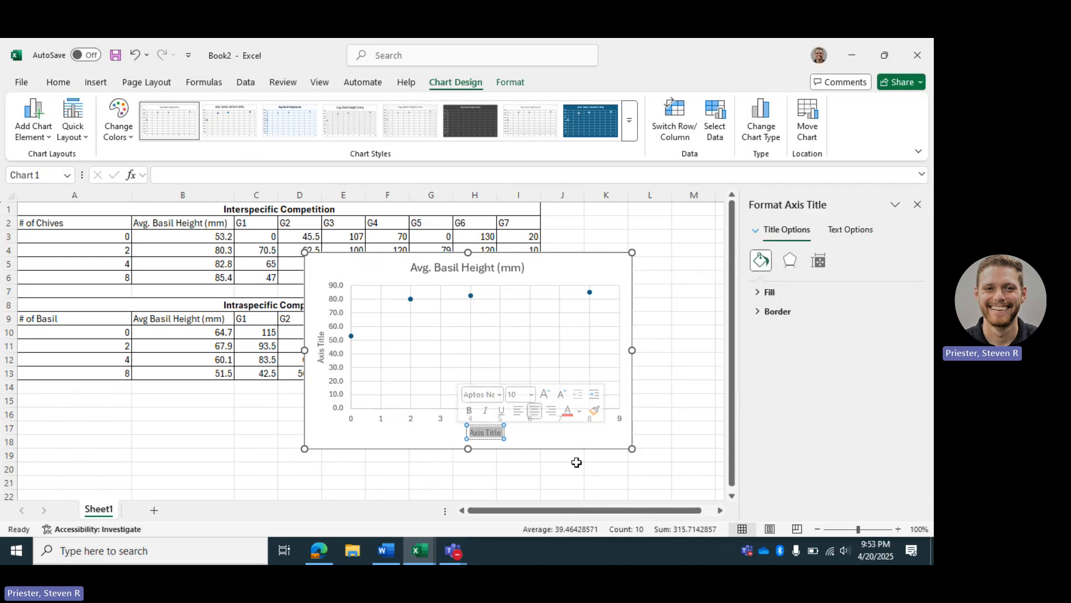
type("Number of")
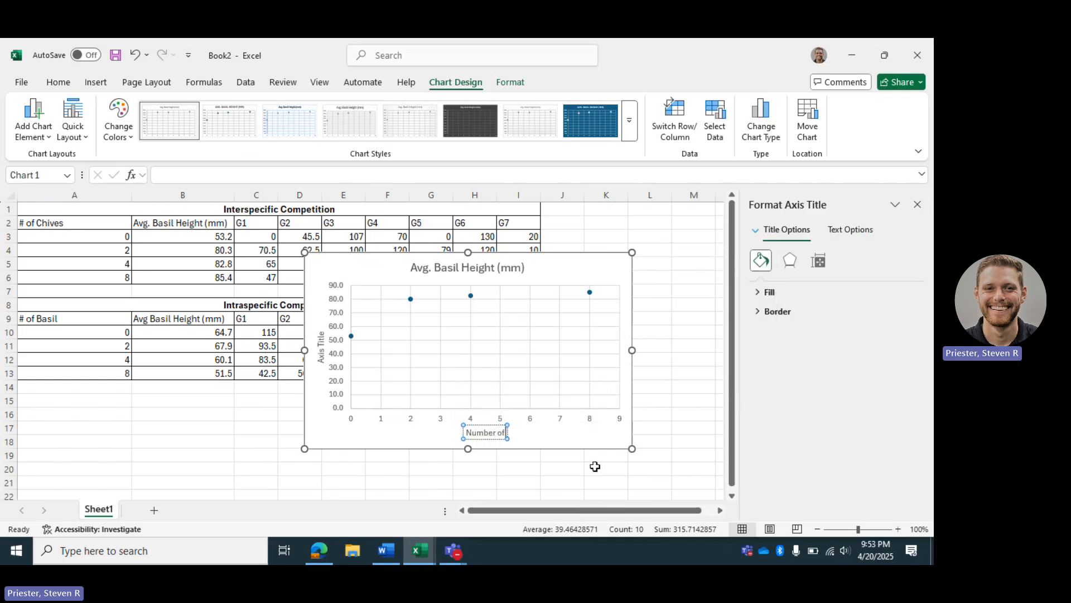
type(" Chives")
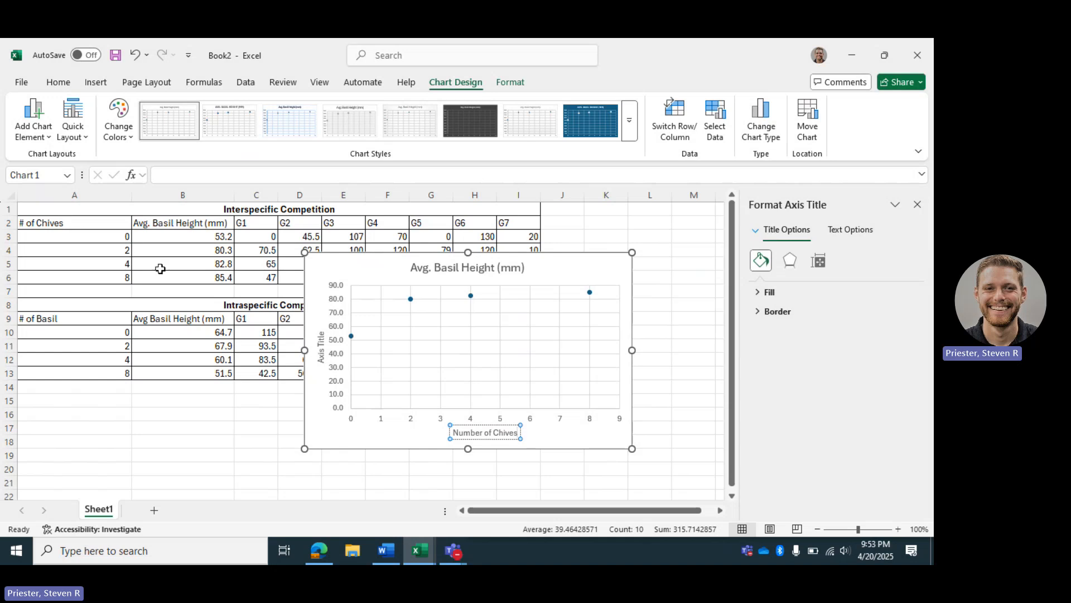
left_click(60, 224)
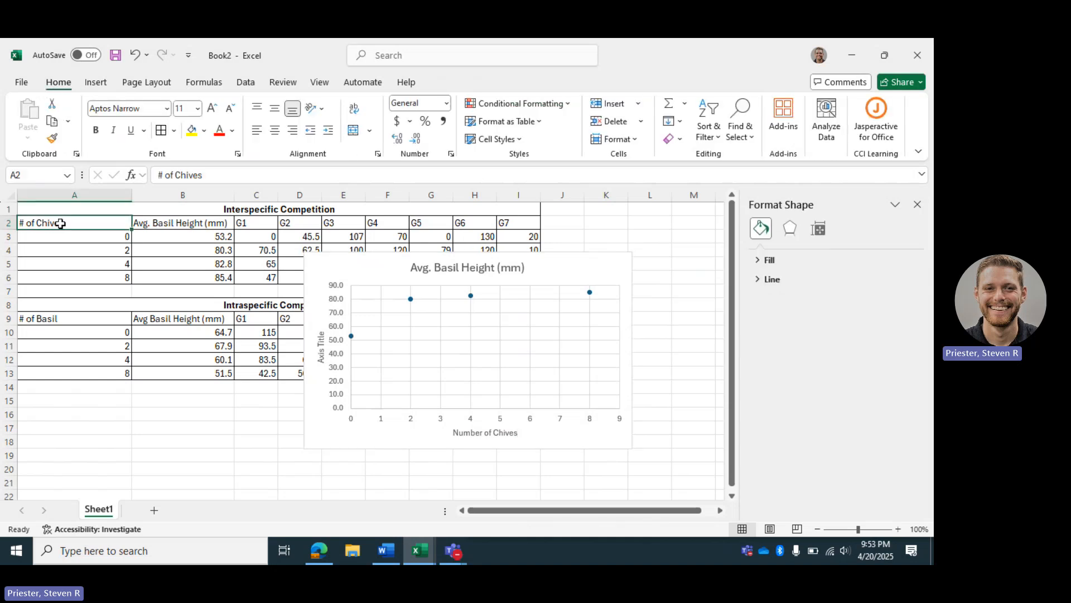
Set the chart's vertical axis title to "Avg. Basil Height (mm)".
left_click(322, 363)
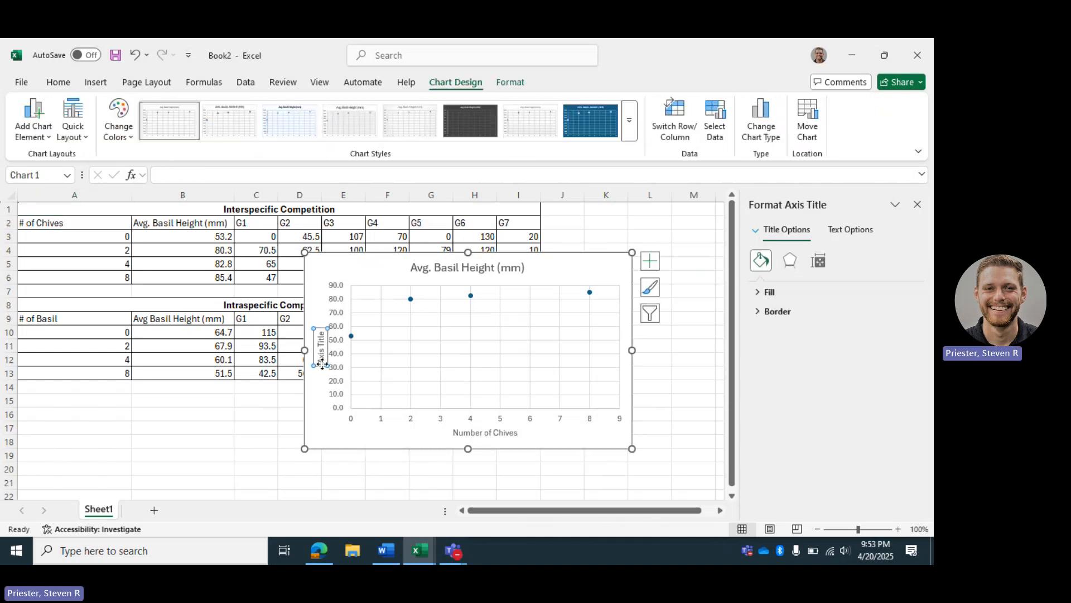
left_click_drag(322, 362, 322, 341)
key("BackSpace")
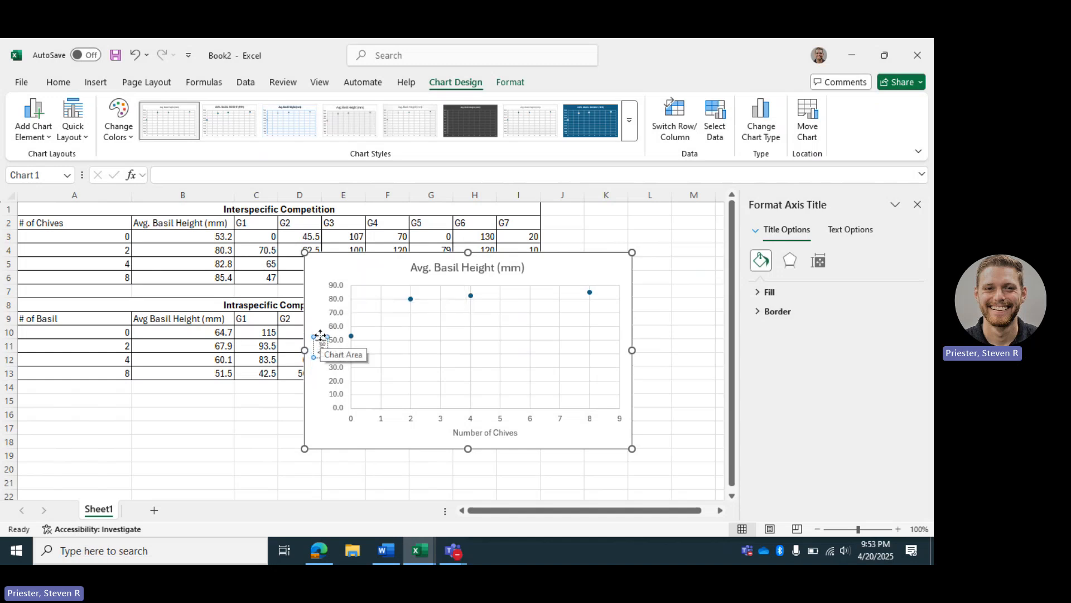
type("Avg. Basil Height")
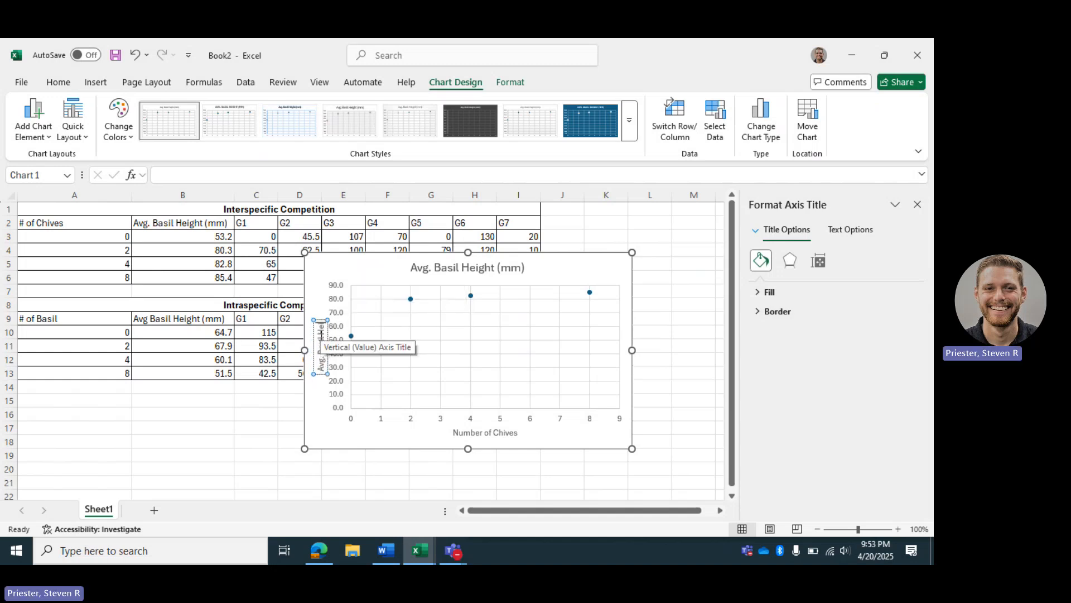
type(" (mm)")
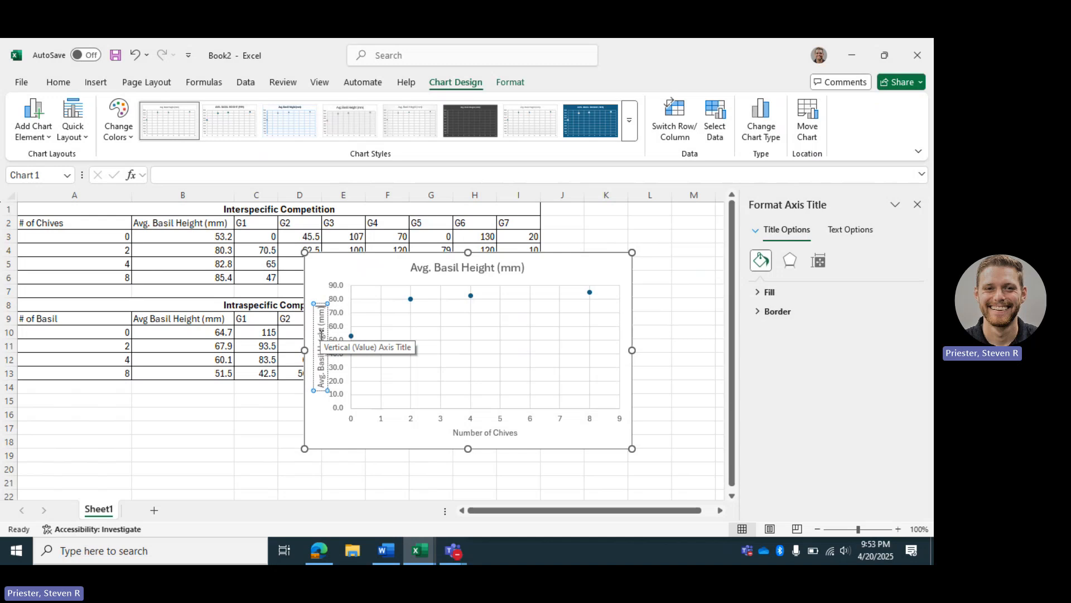
Extend the chart title to read "Number of Chives vs. Avg. Basil Height (mm)".
left_click(507, 269)
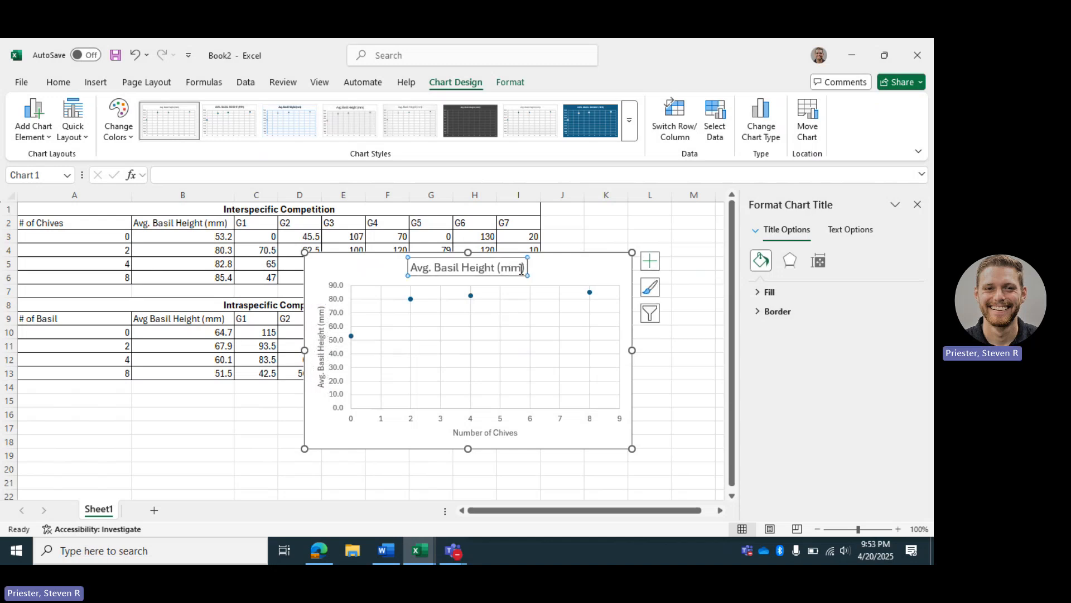
left_click(525, 268)
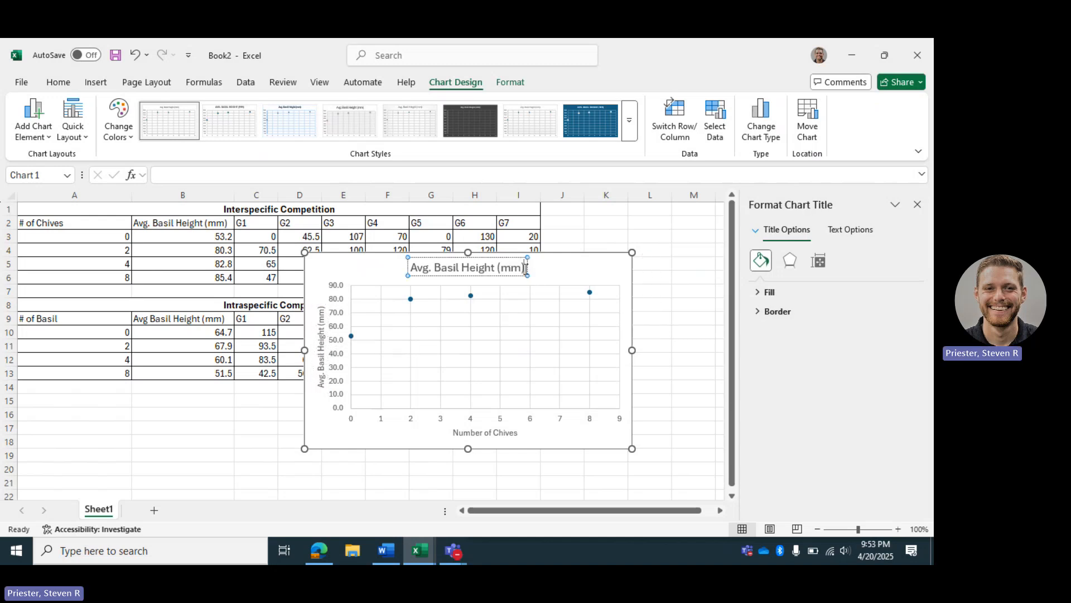
left_click(412, 270)
type("Number of Chive")
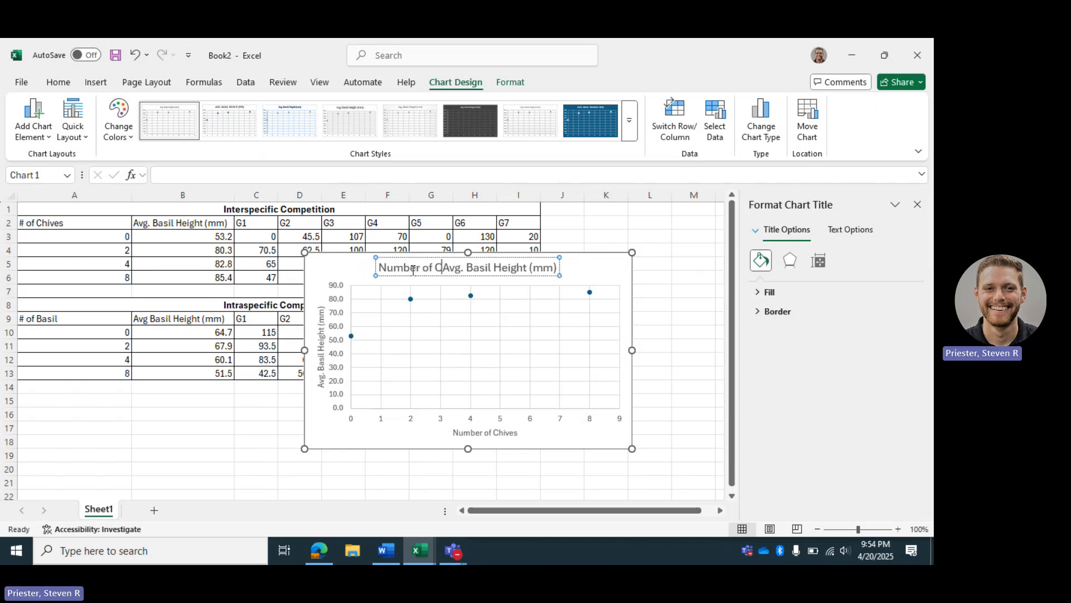
type("s vs.")
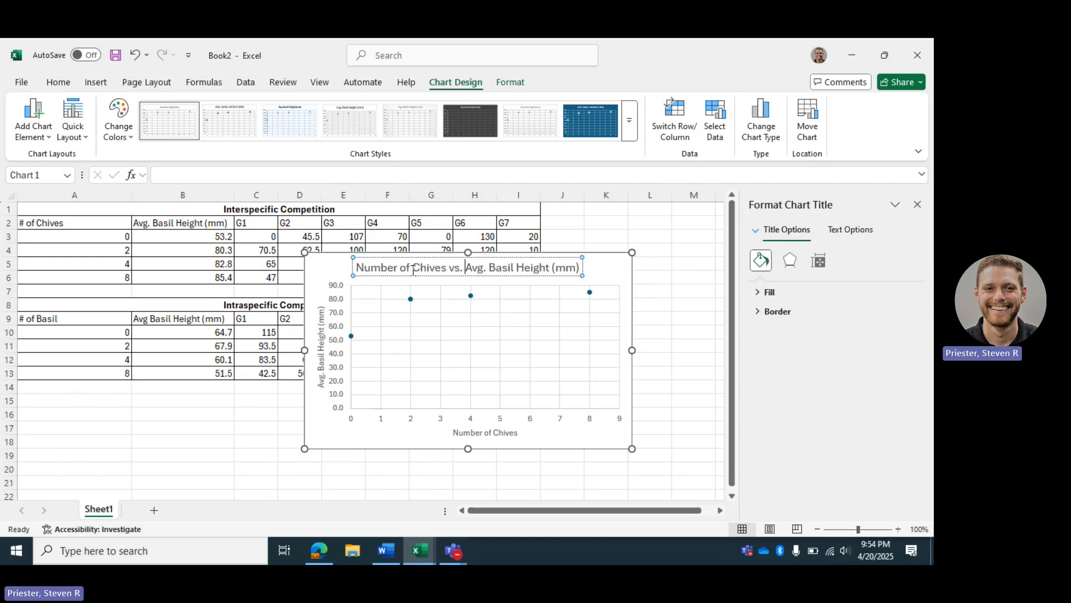
left_click(614, 278)
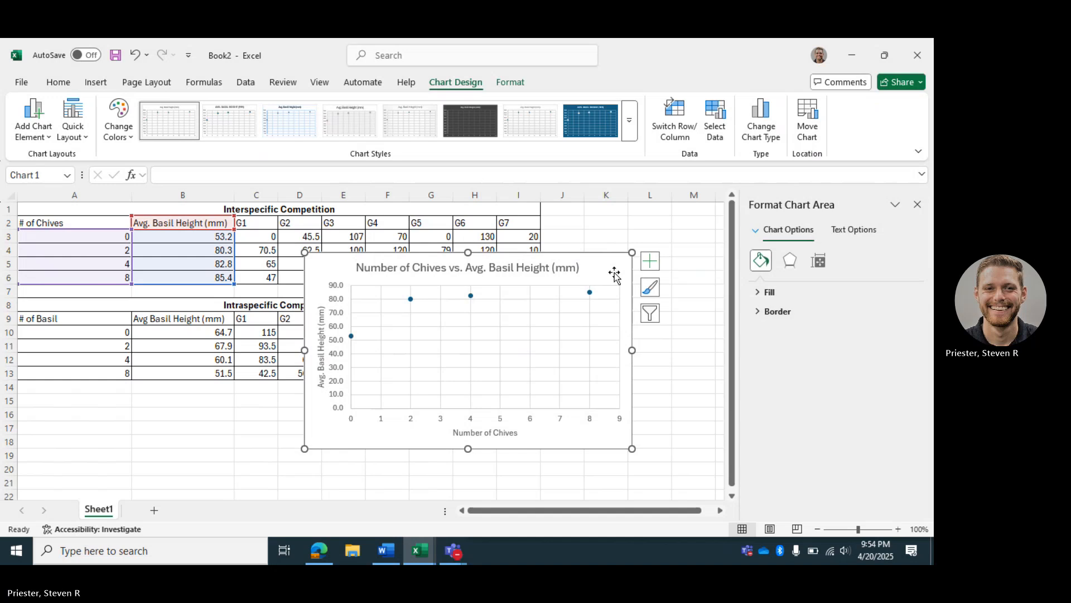
Add a linear trendline to the scatter chart and display its equation and R-squared value on the chart.
left_click(649, 266)
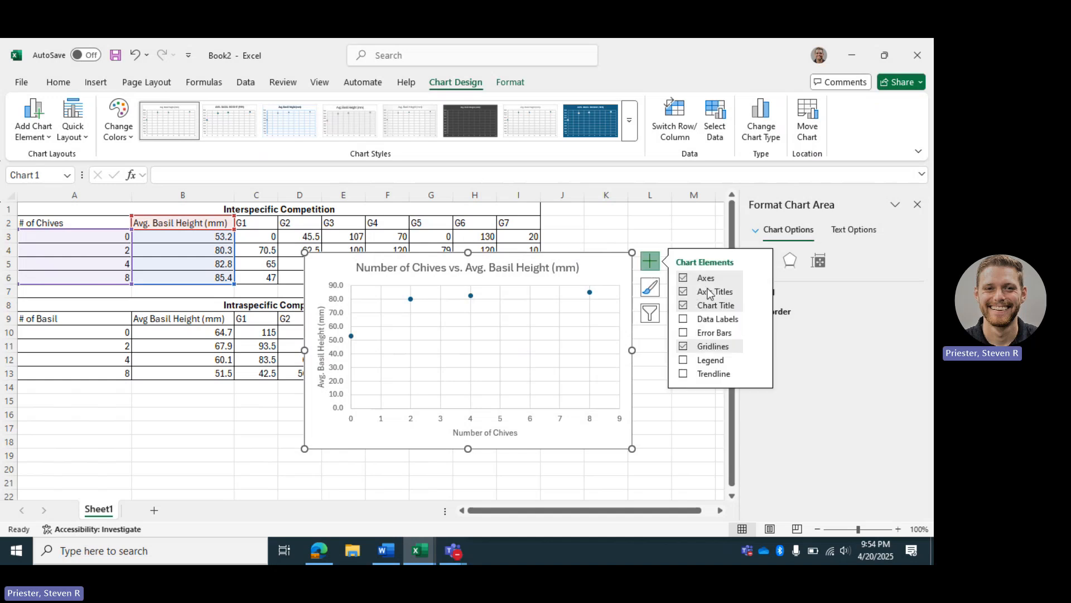
left_click(684, 374)
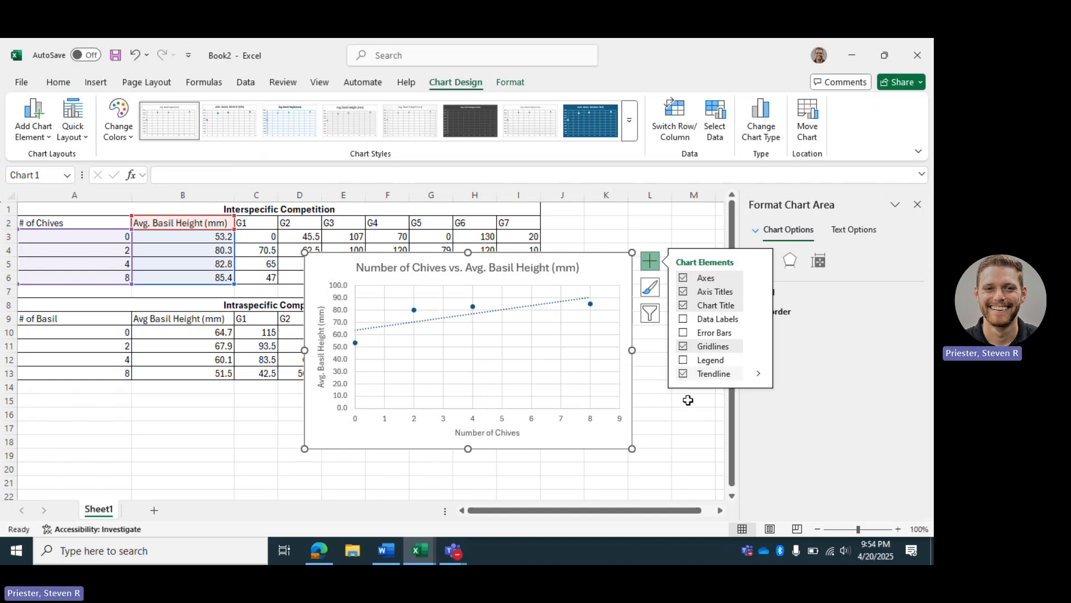
left_click(760, 378)
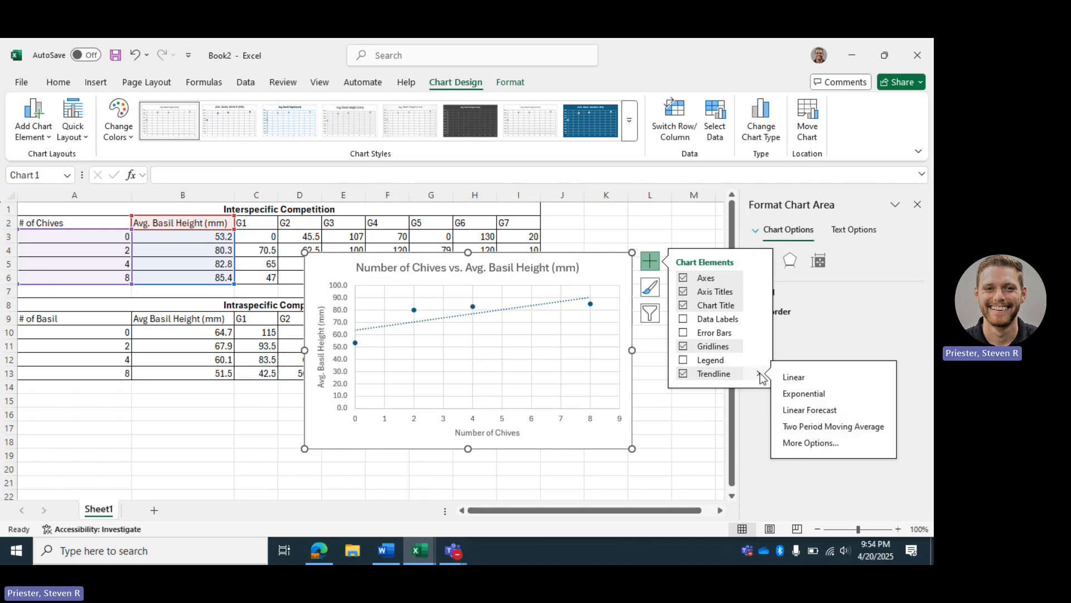
left_click(818, 443)
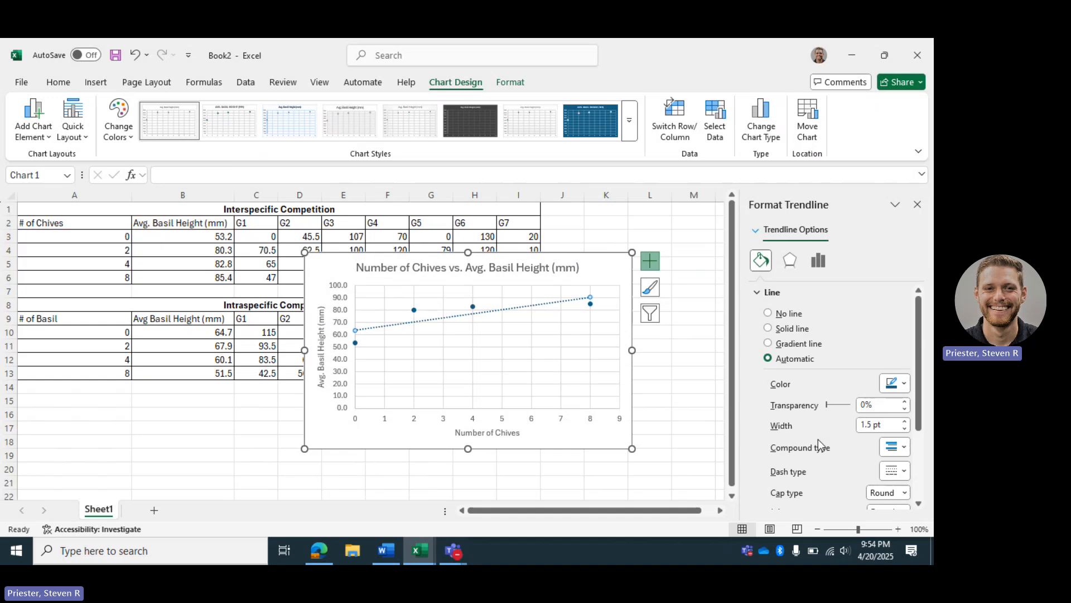
left_click(818, 267)
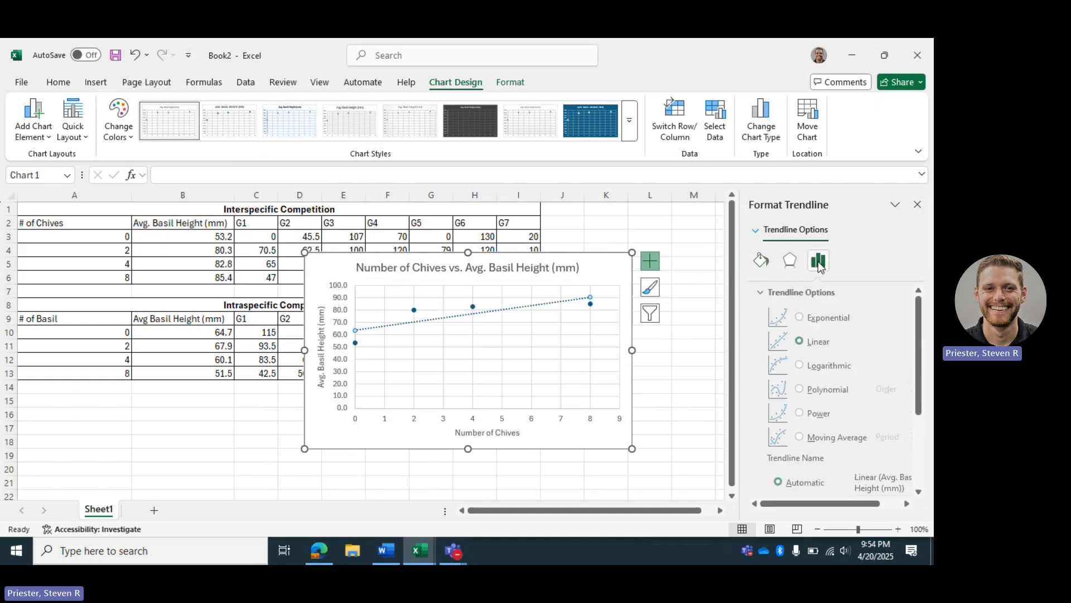
scroll(823, 385, "down", 3)
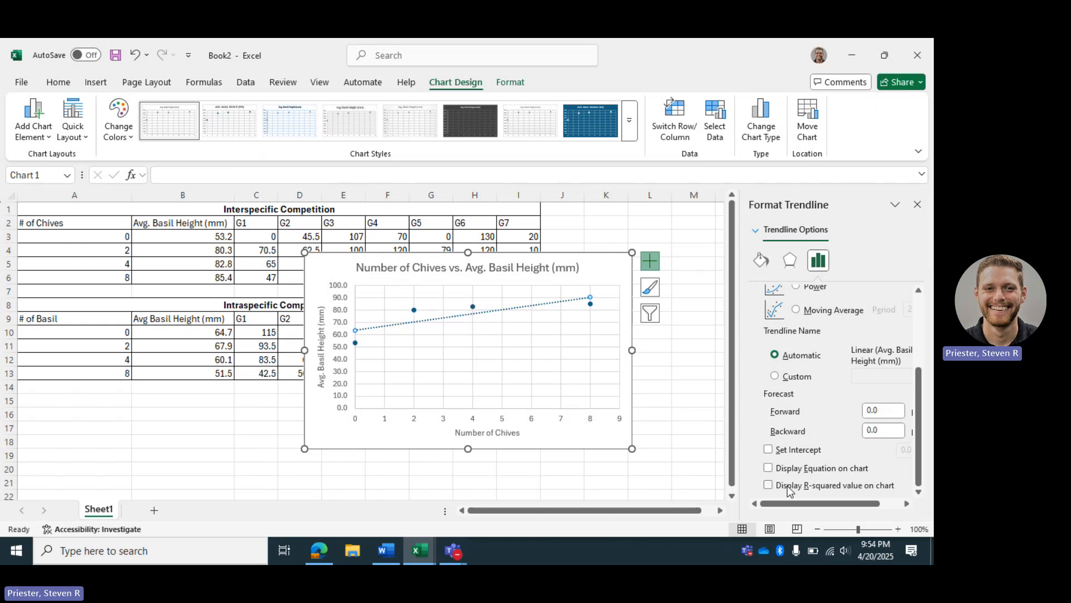
left_click(769, 471)
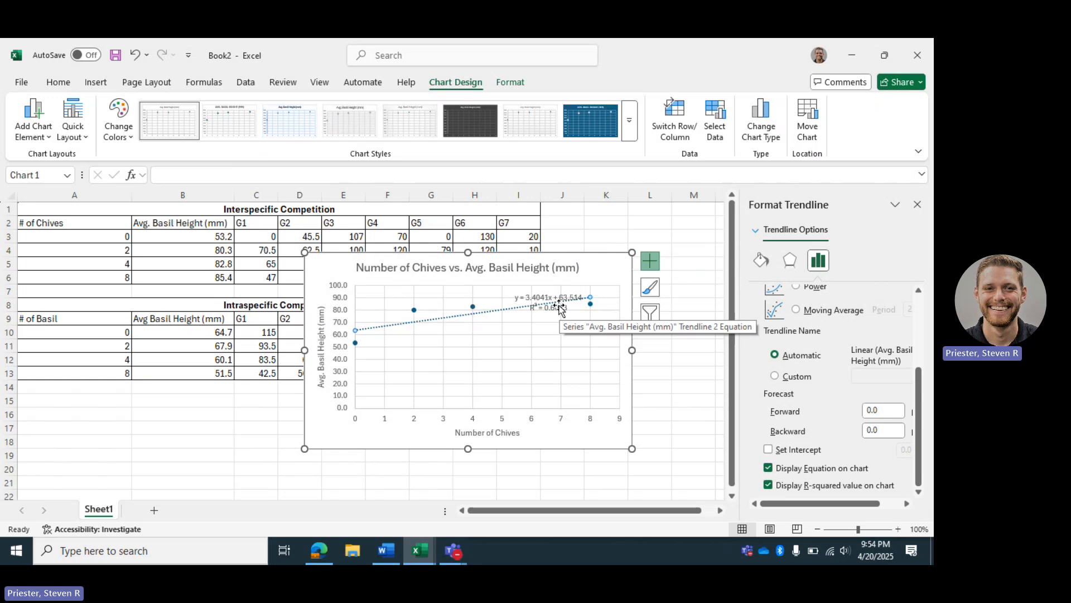
Move the trendline equation label just below the line so the two no longer overlap, and deselect the chart.
left_click_drag(559, 307, 574, 322)
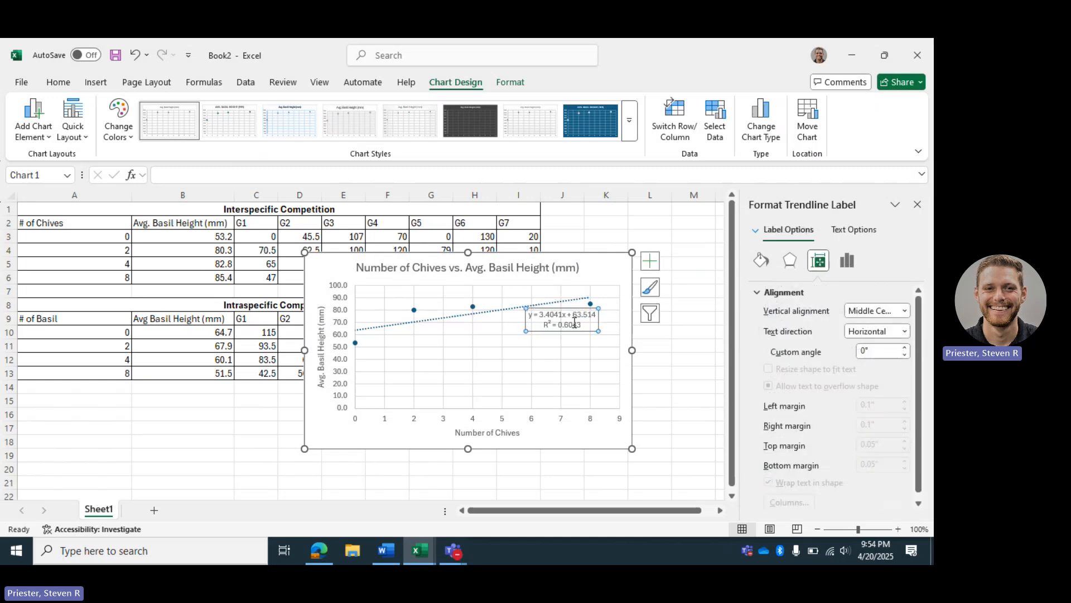
left_click(612, 266)
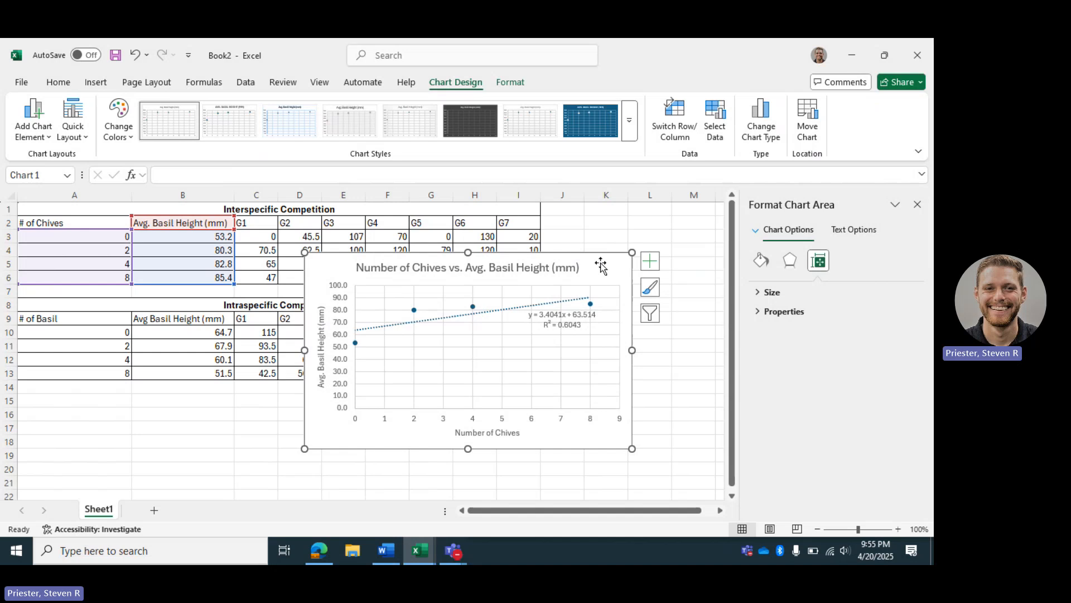
left_click(651, 226)
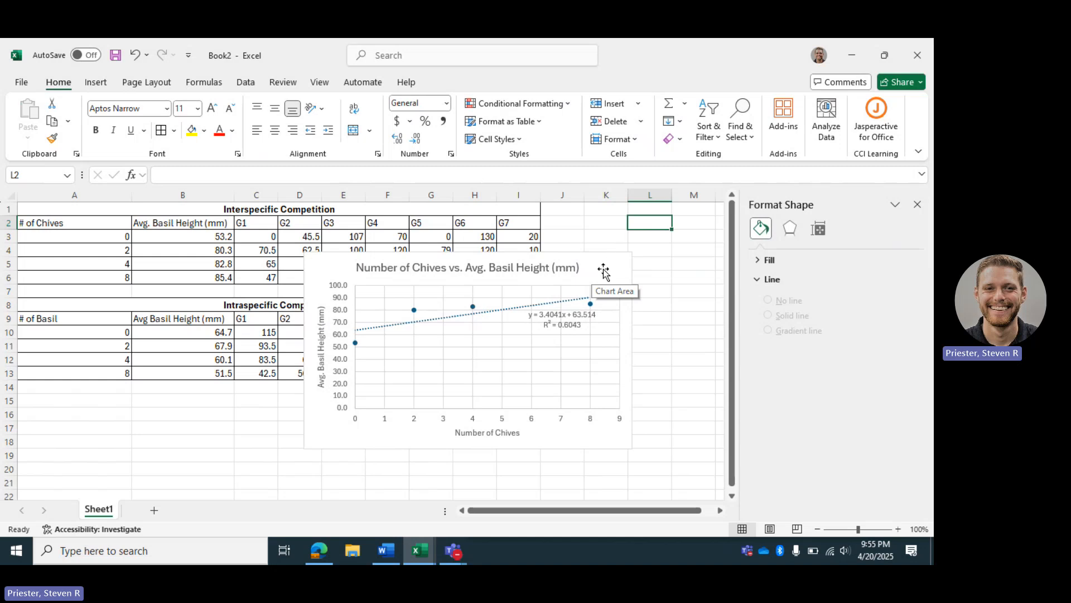
Copy the whole scatter chart to the clipboard and return to an empty cell of the worksheet.
left_click(604, 271)
right_click(605, 269)
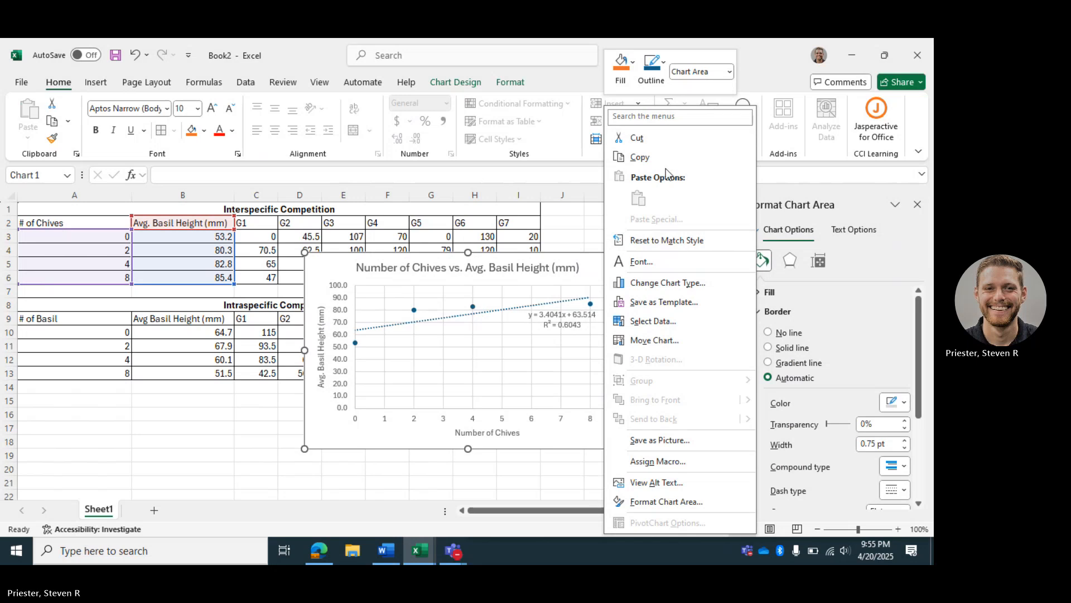
key("Escape")
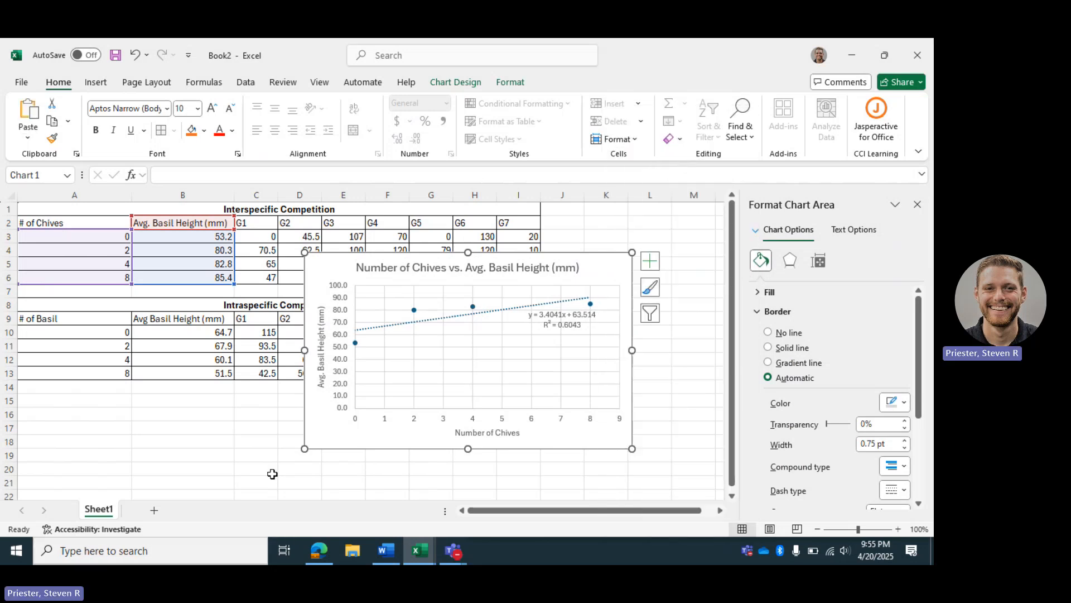
mouse_move(386, 551)
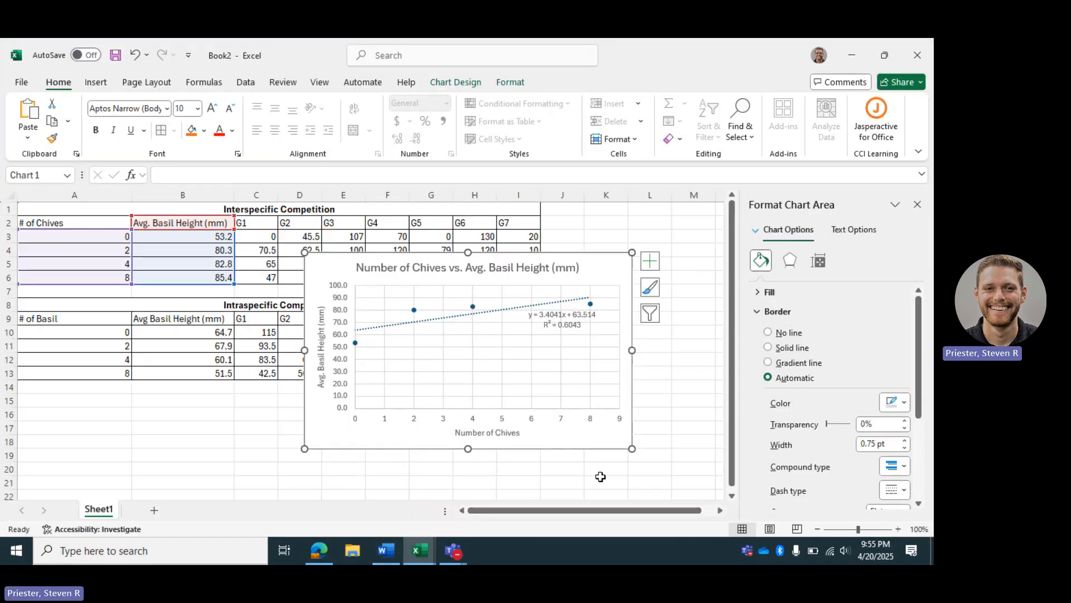
left_click(601, 480)
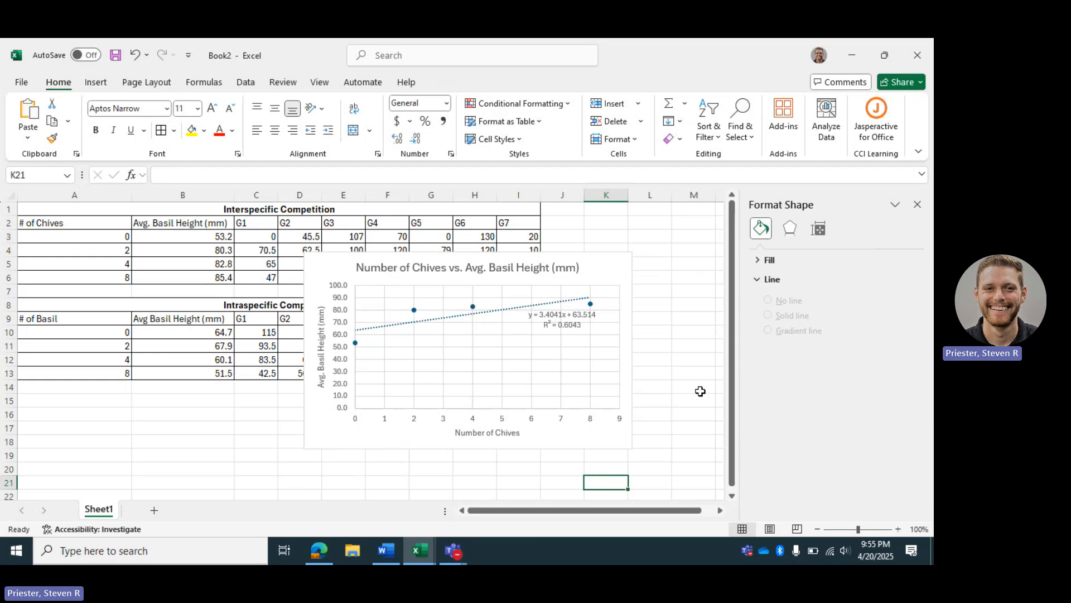